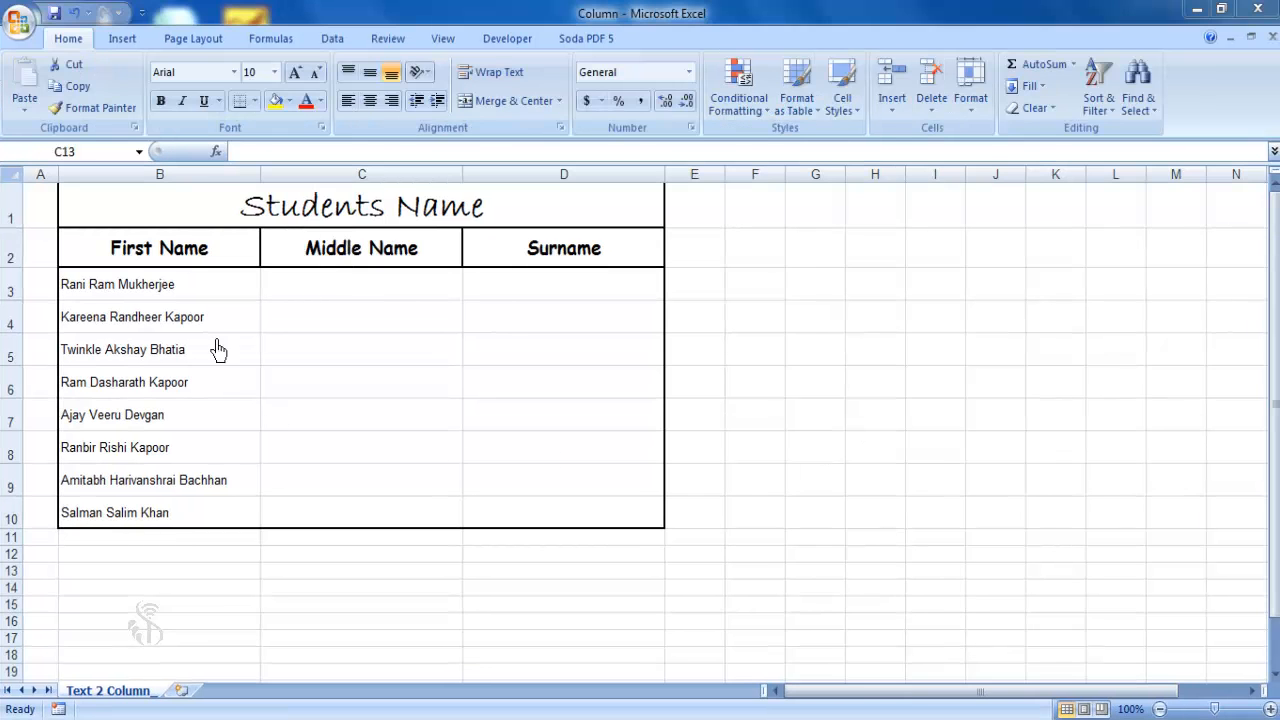
Start Text to Columns on the full names in B3:B10 with the Delimited data type.
left_click(182, 287)
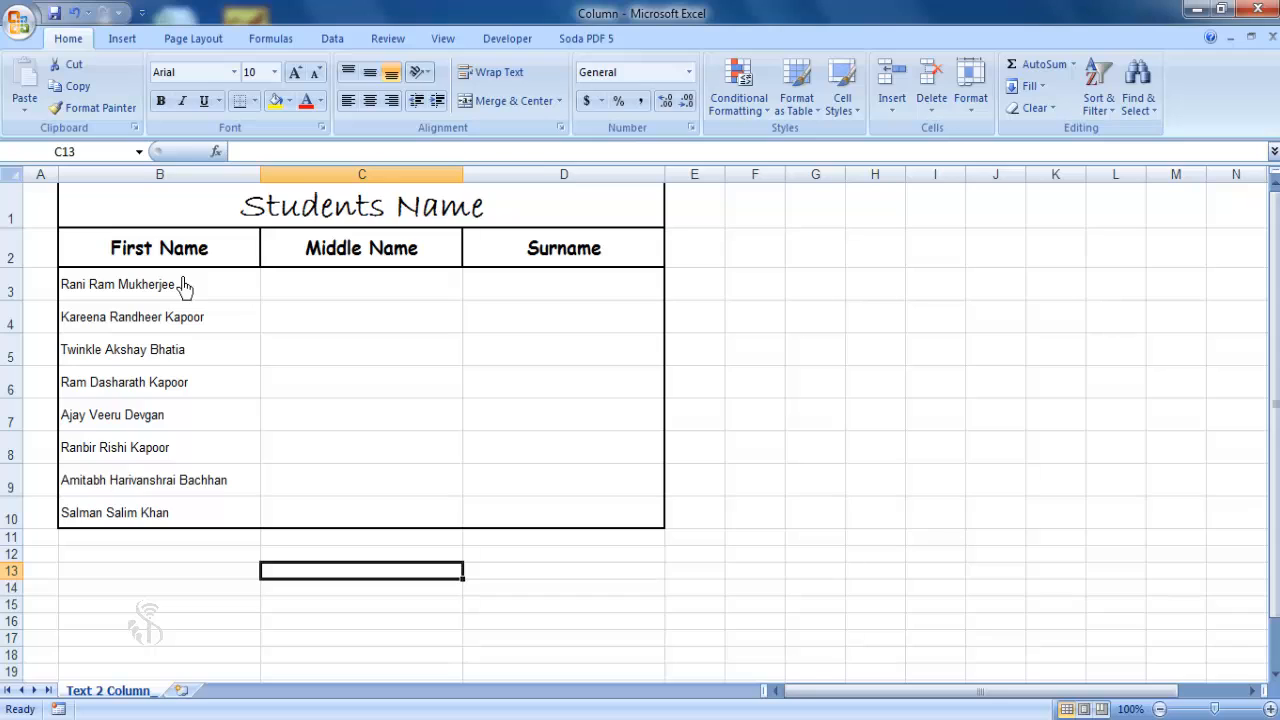
left_click(184, 284)
left_click_drag(186, 305, 182, 522)
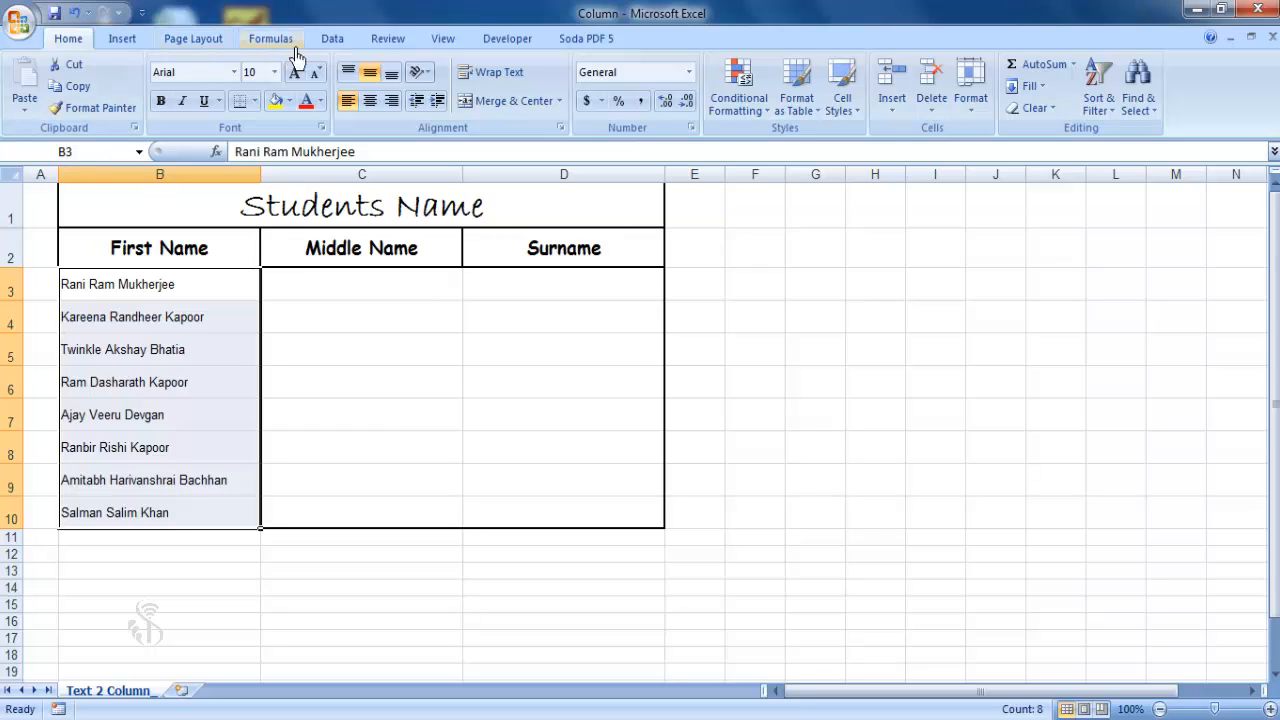
left_click(326, 40)
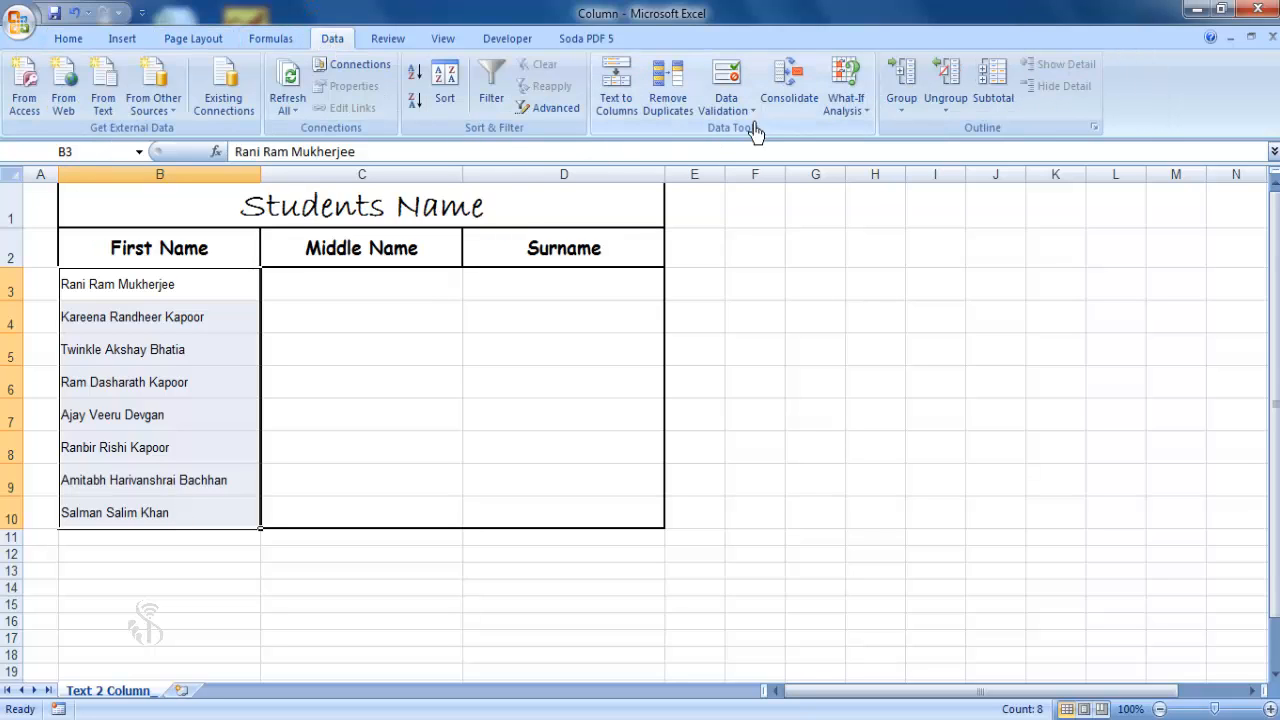
left_click(620, 108)
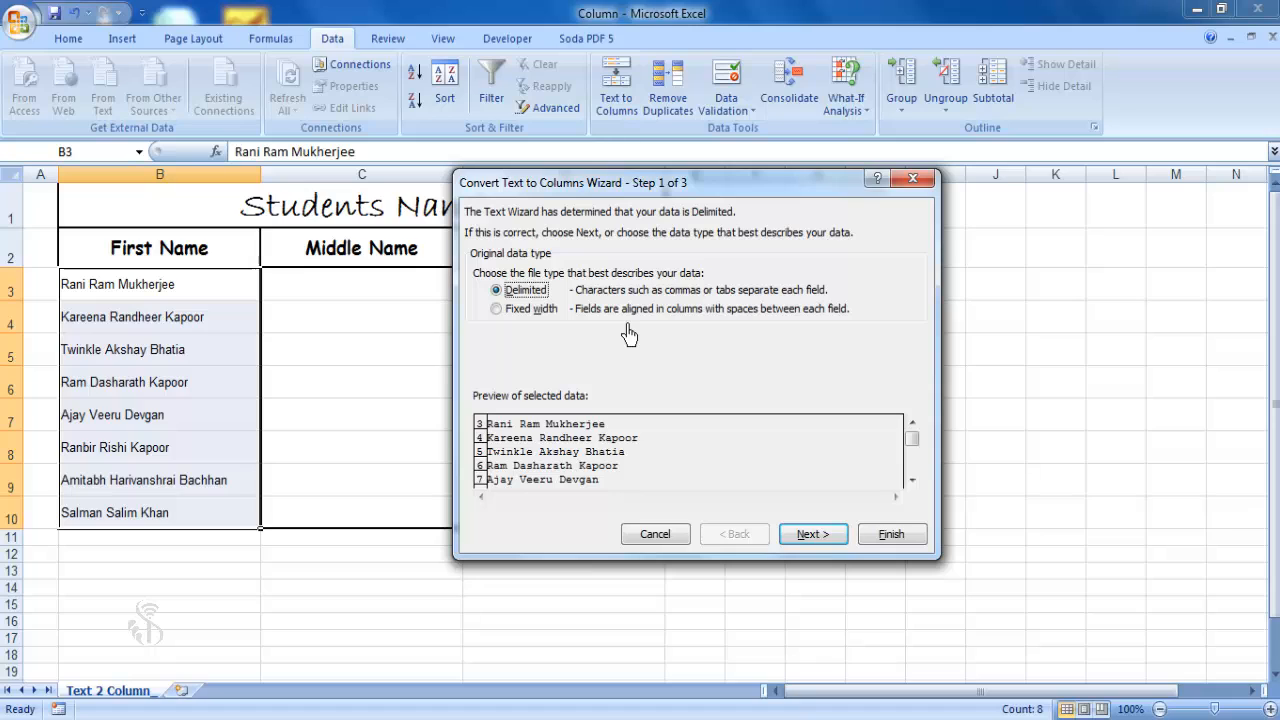
left_click(814, 540)
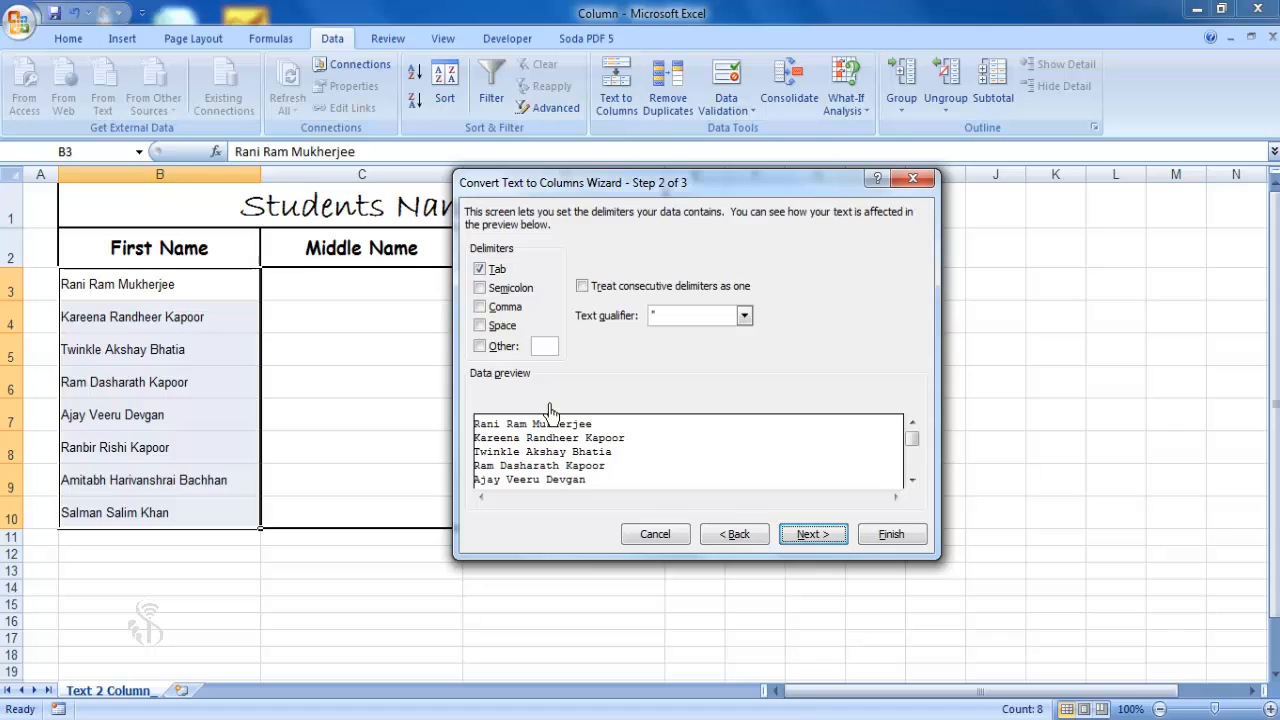
Add Space and the custom character & as delimiters, and finish the conversion by replacing the destination cells' contents.
left_click(480, 327)
left_click(480, 346)
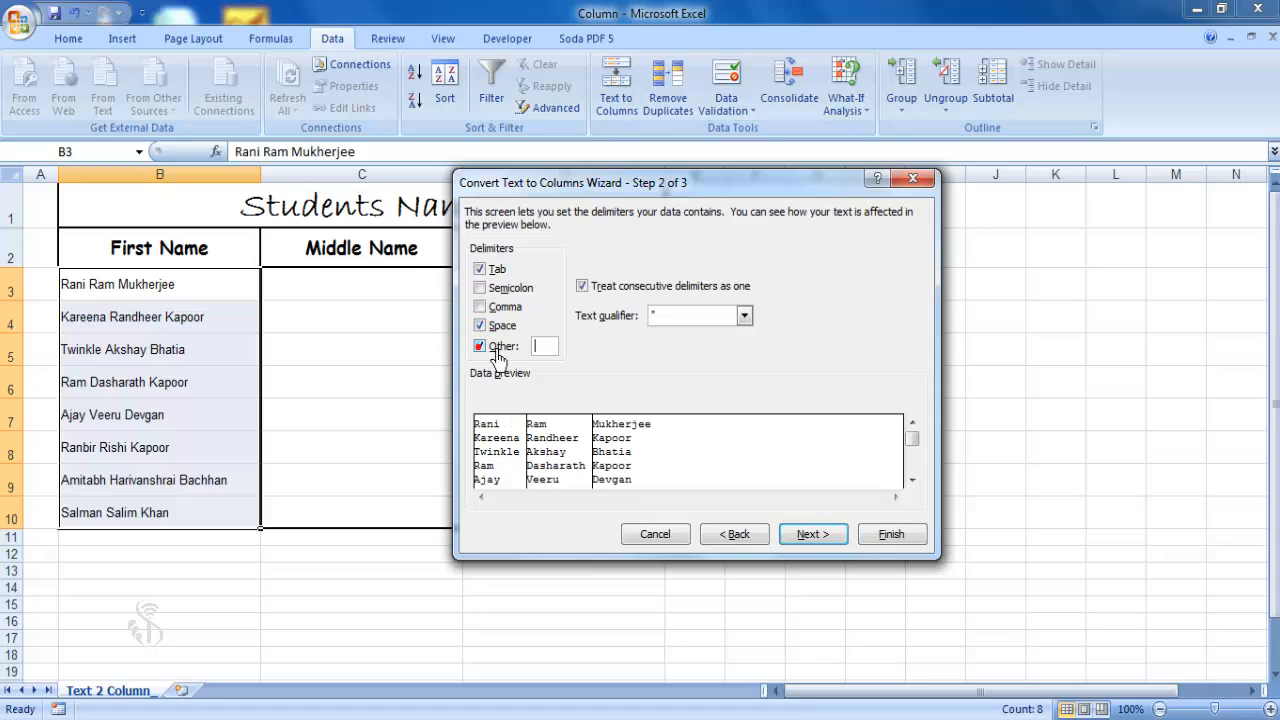
left_click(543, 350)
type("&")
left_click(891, 538)
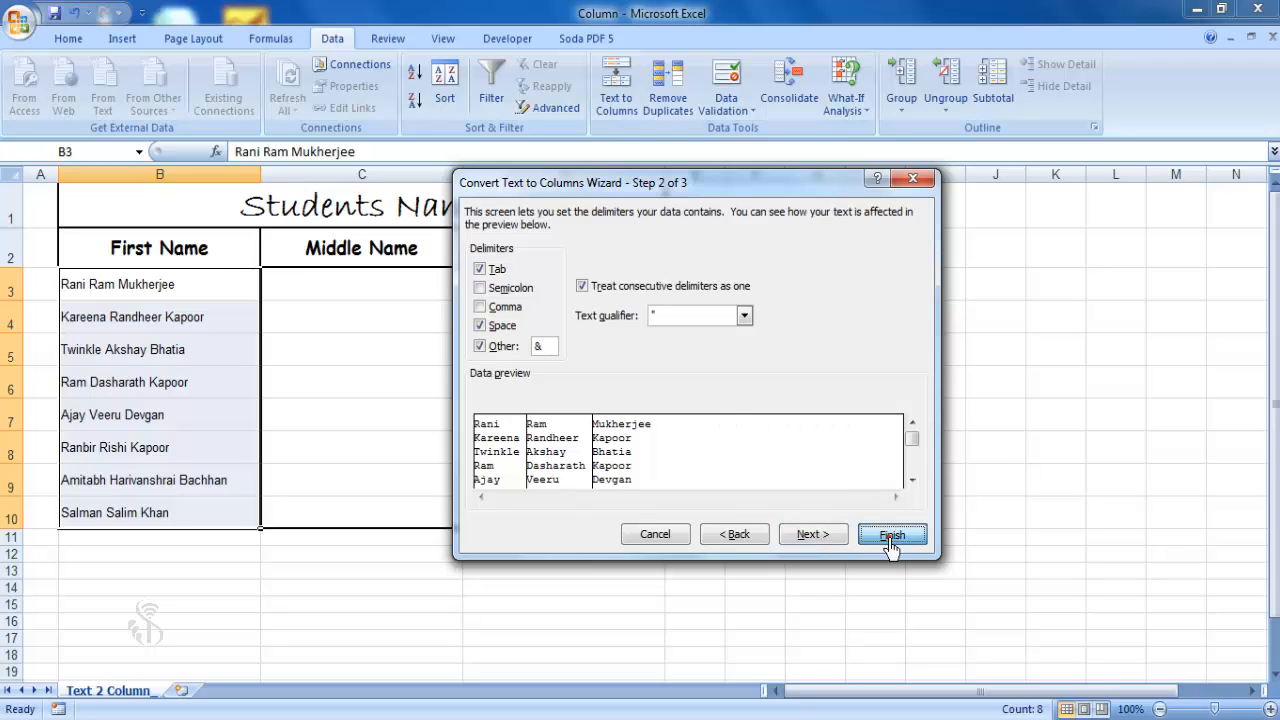
left_click(607, 420)
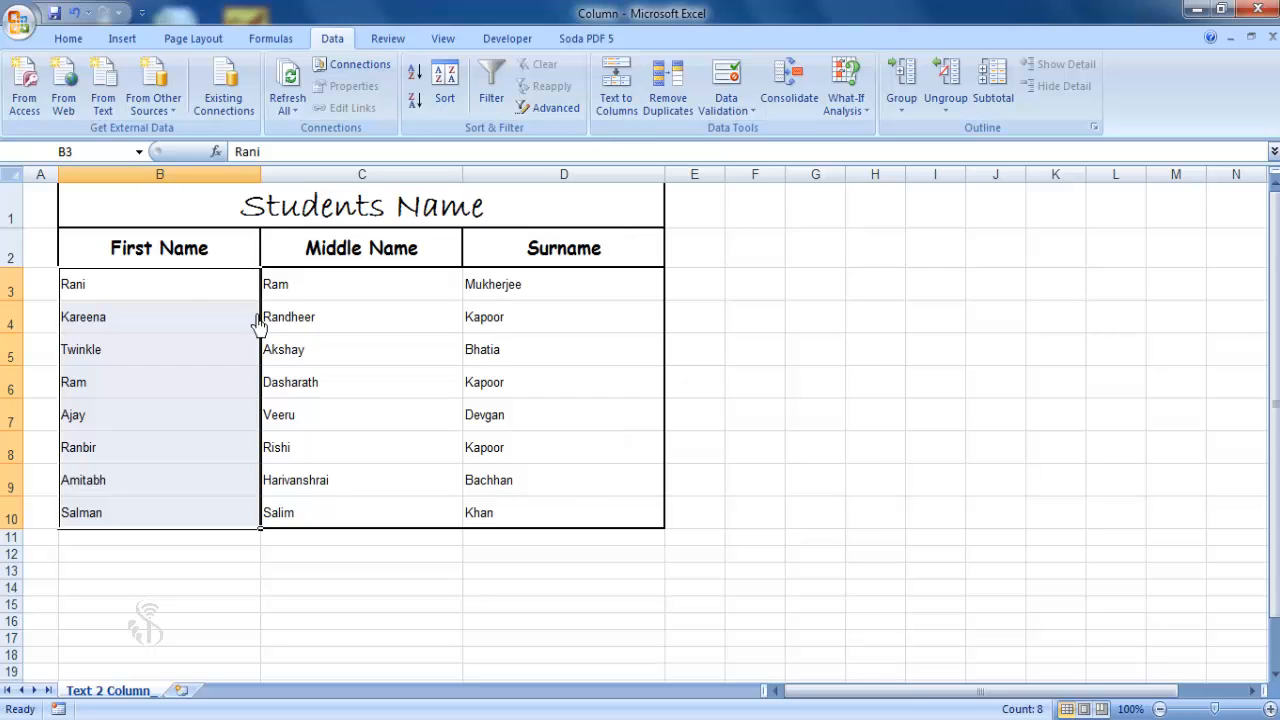
left_click(176, 290)
left_click(278, 296)
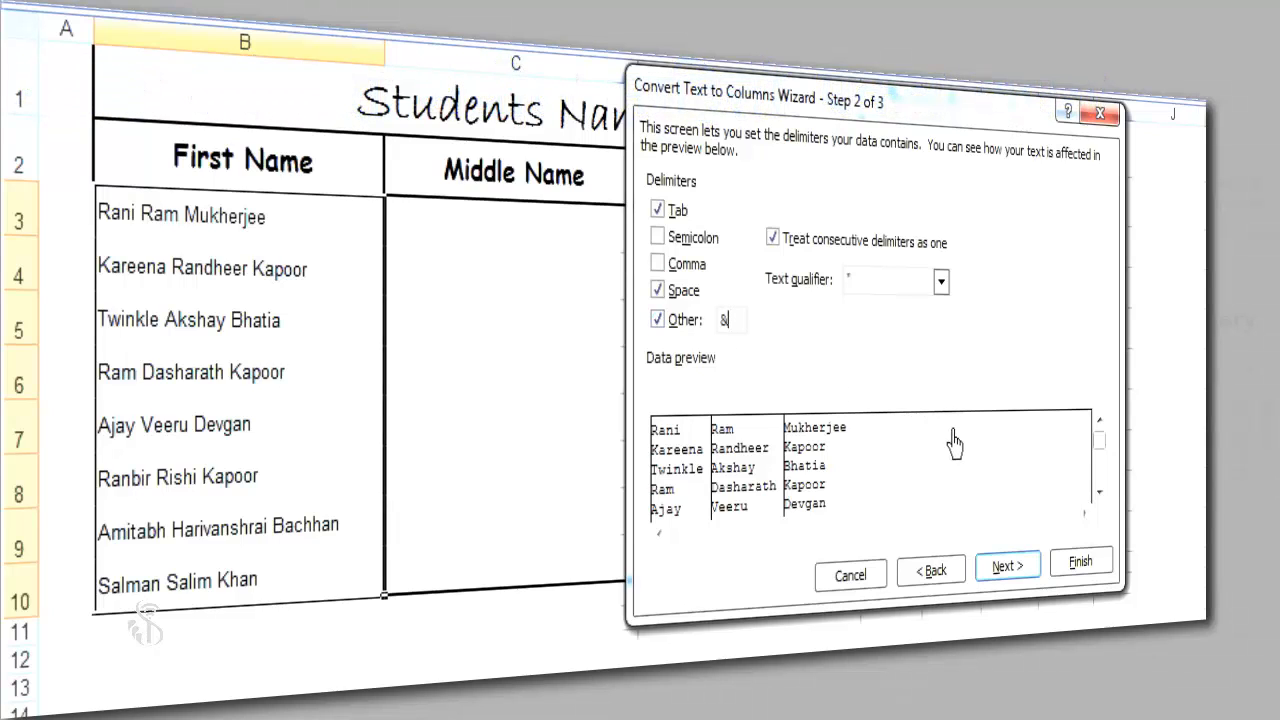
Complete the delimited name split, accept overwriting the destination cells, and check the first student's three name cells.
left_click(1080, 563)
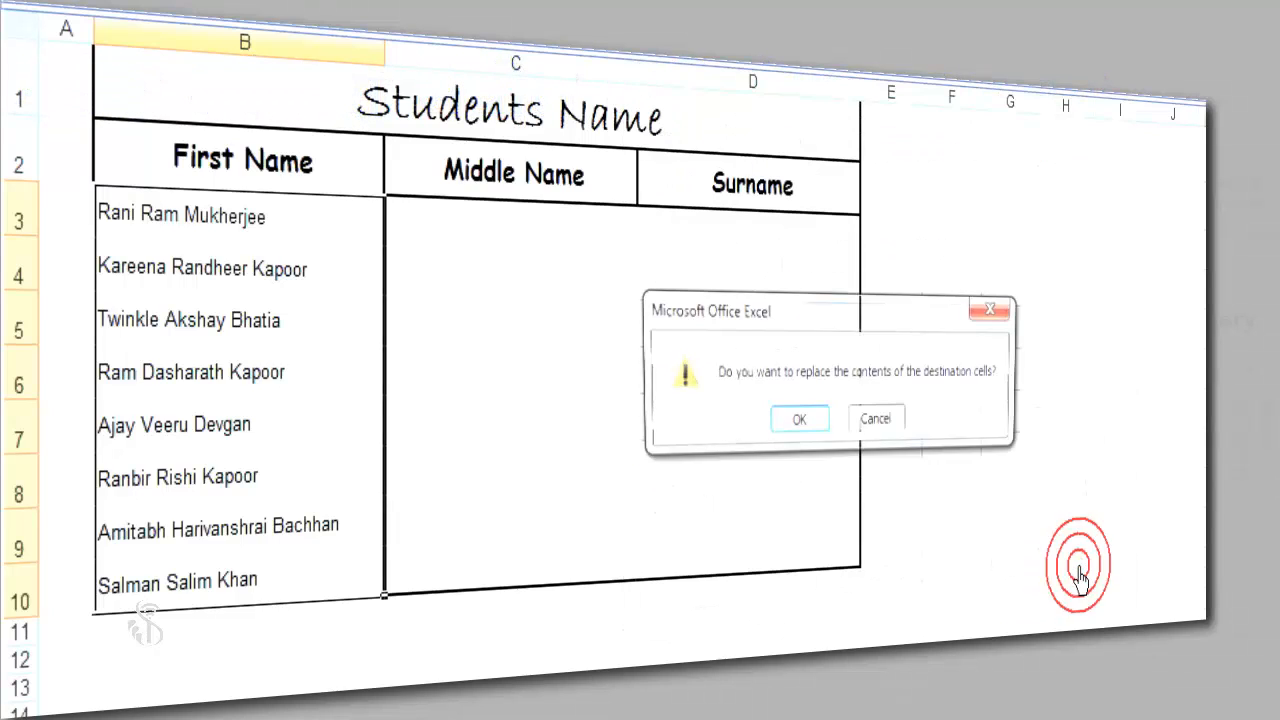
left_click(799, 419)
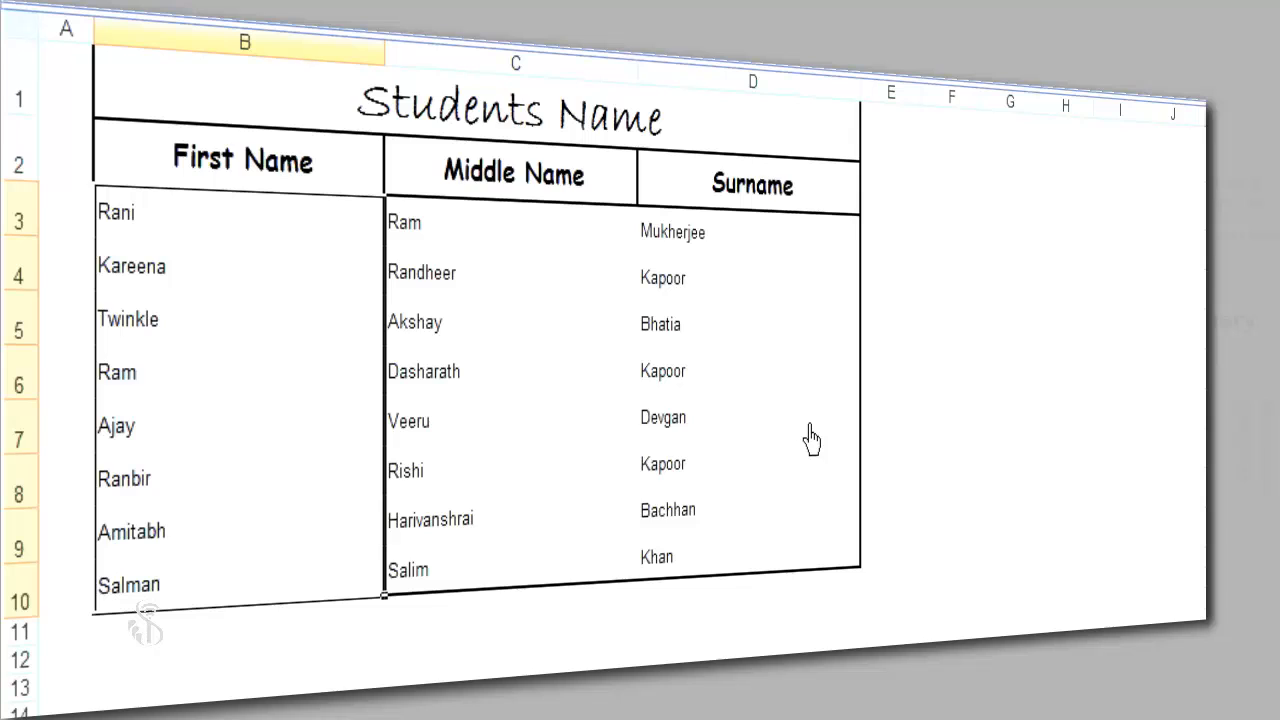
left_click(270, 232)
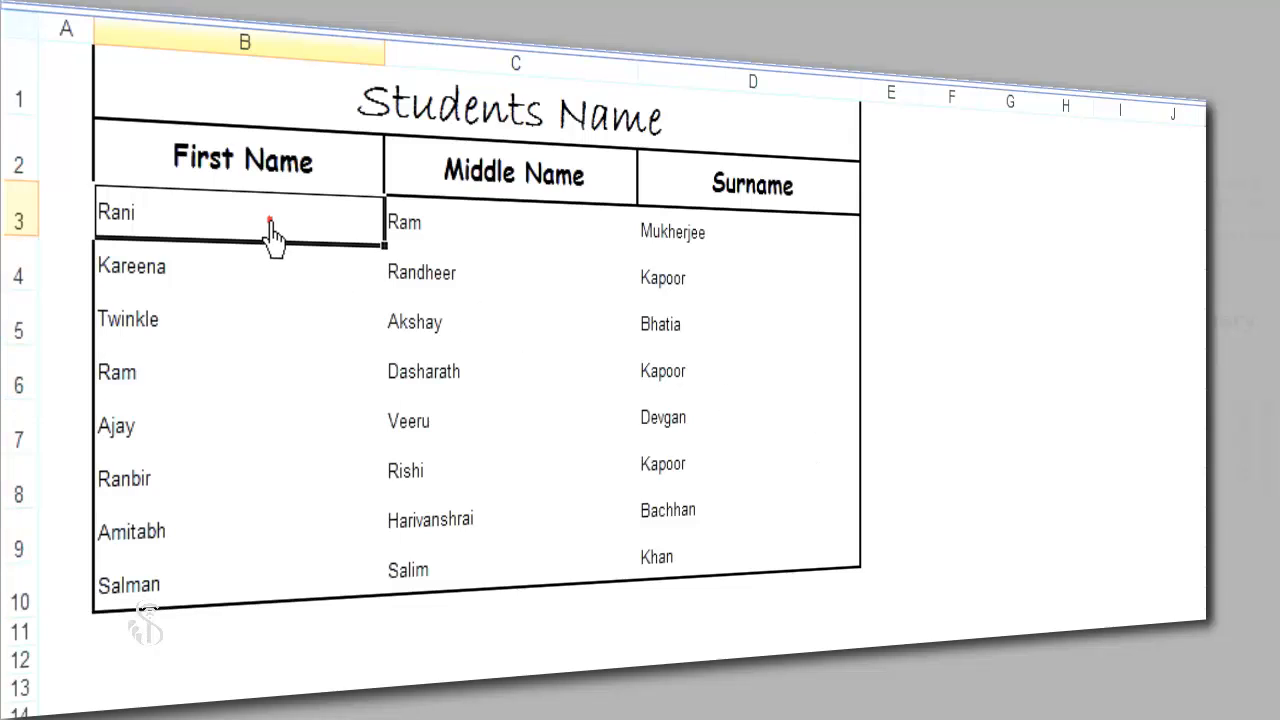
left_click(420, 230)
left_click(703, 250)
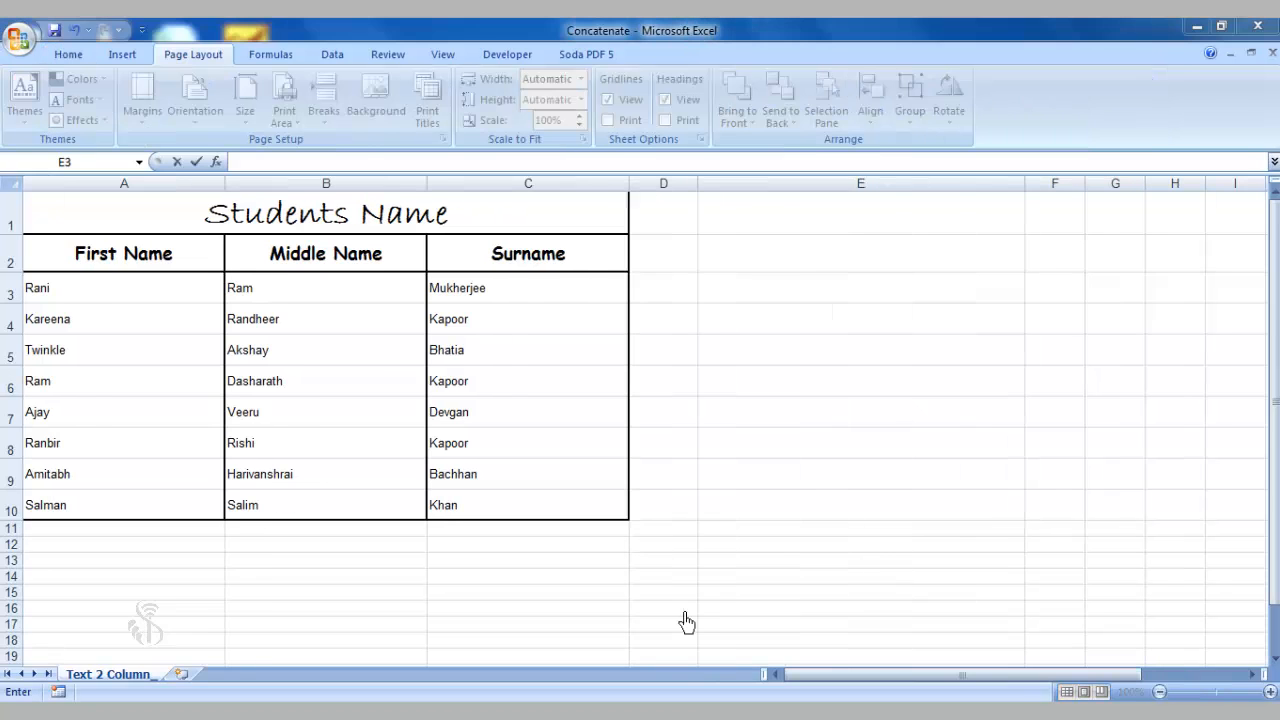
Enter the formula =A4&" "&B4&" "&C4 in cell E4 to join the first name, middle name and surname with spaces.
left_click(750, 325)
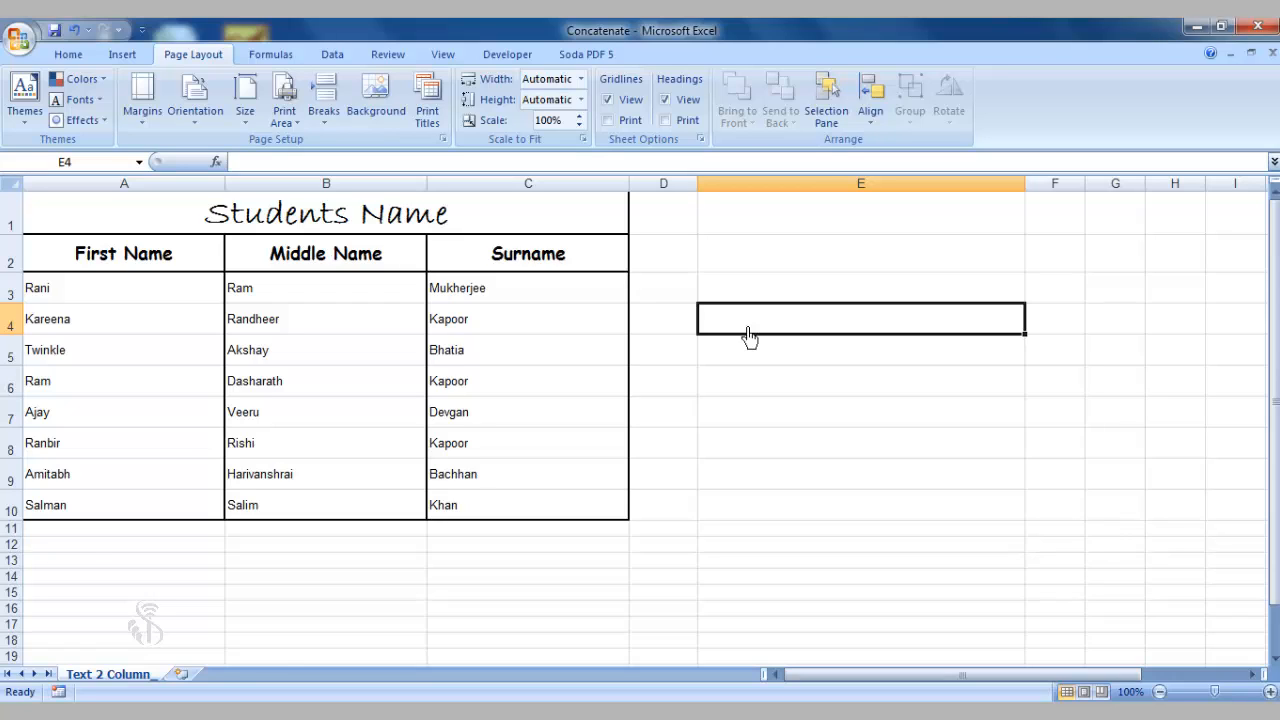
type("=")
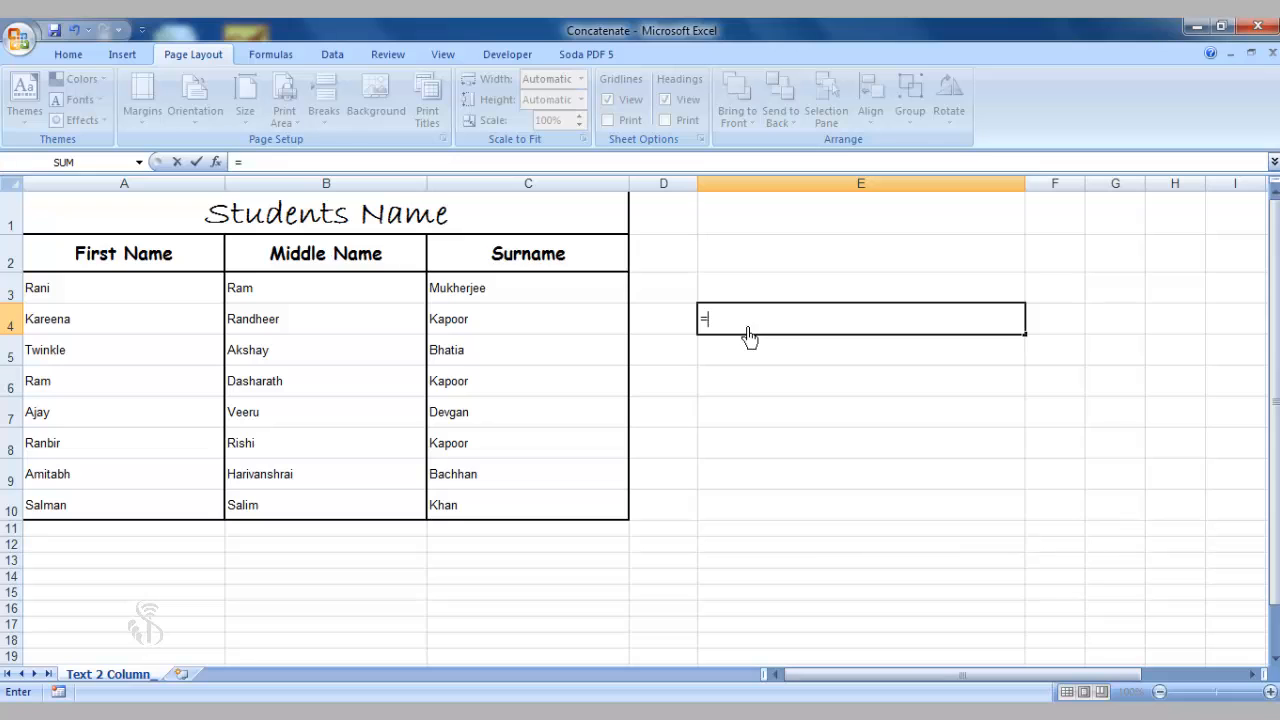
left_click(118, 323)
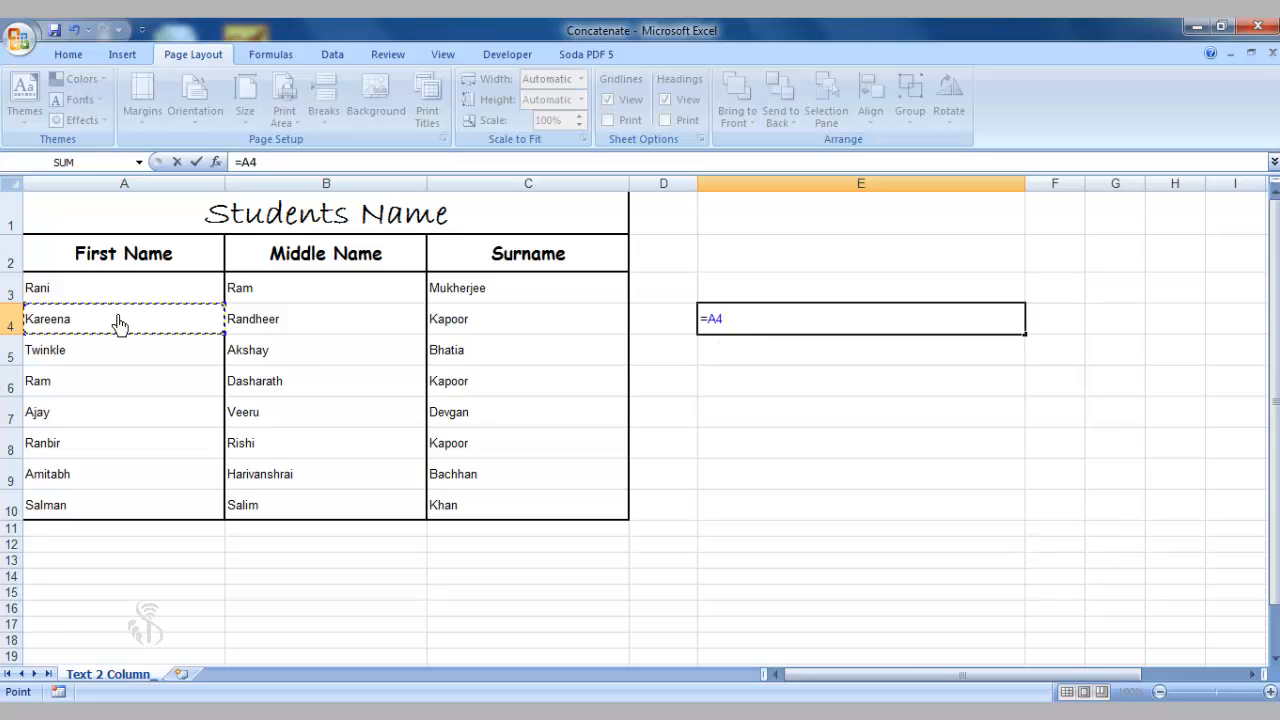
type("&")
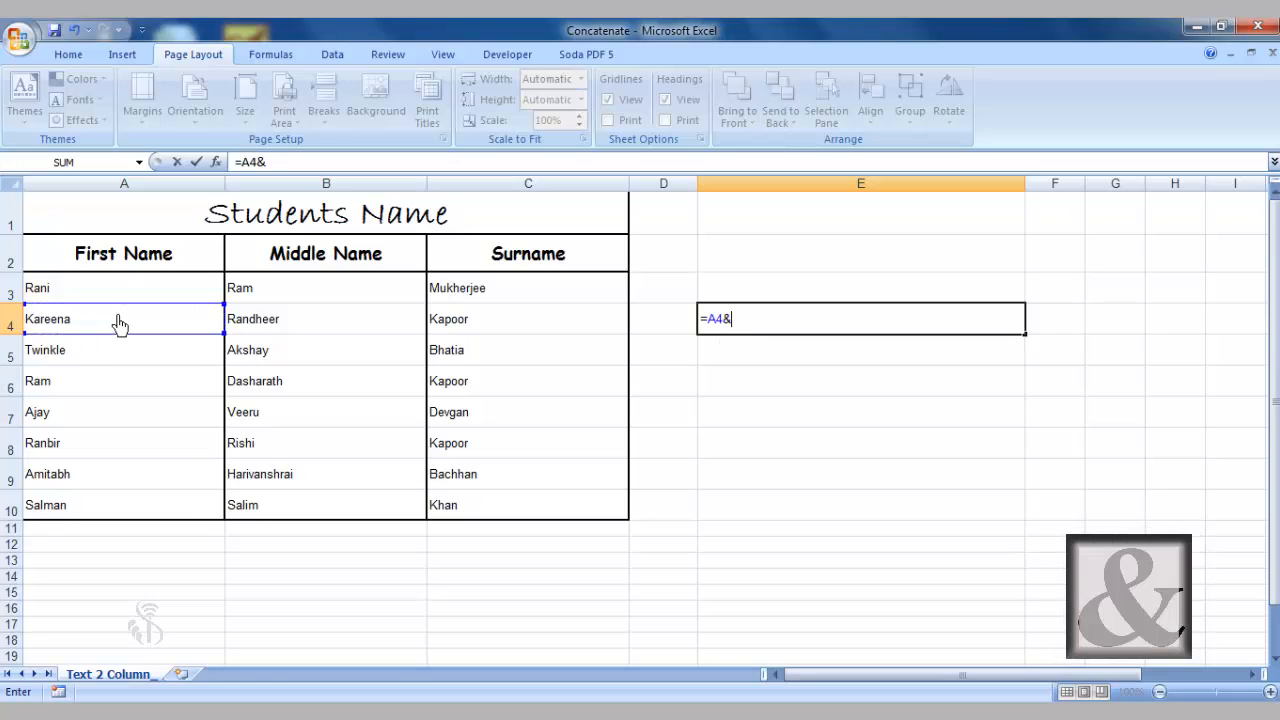
type("\"")
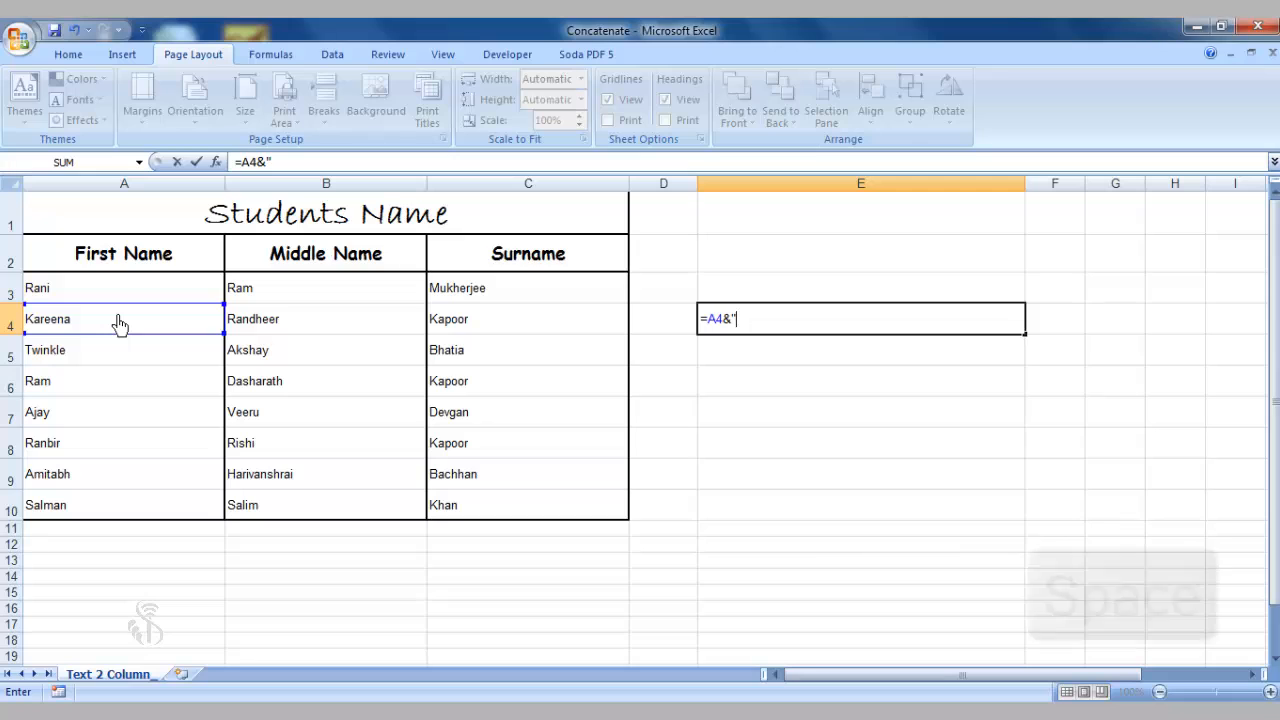
type(" \"")
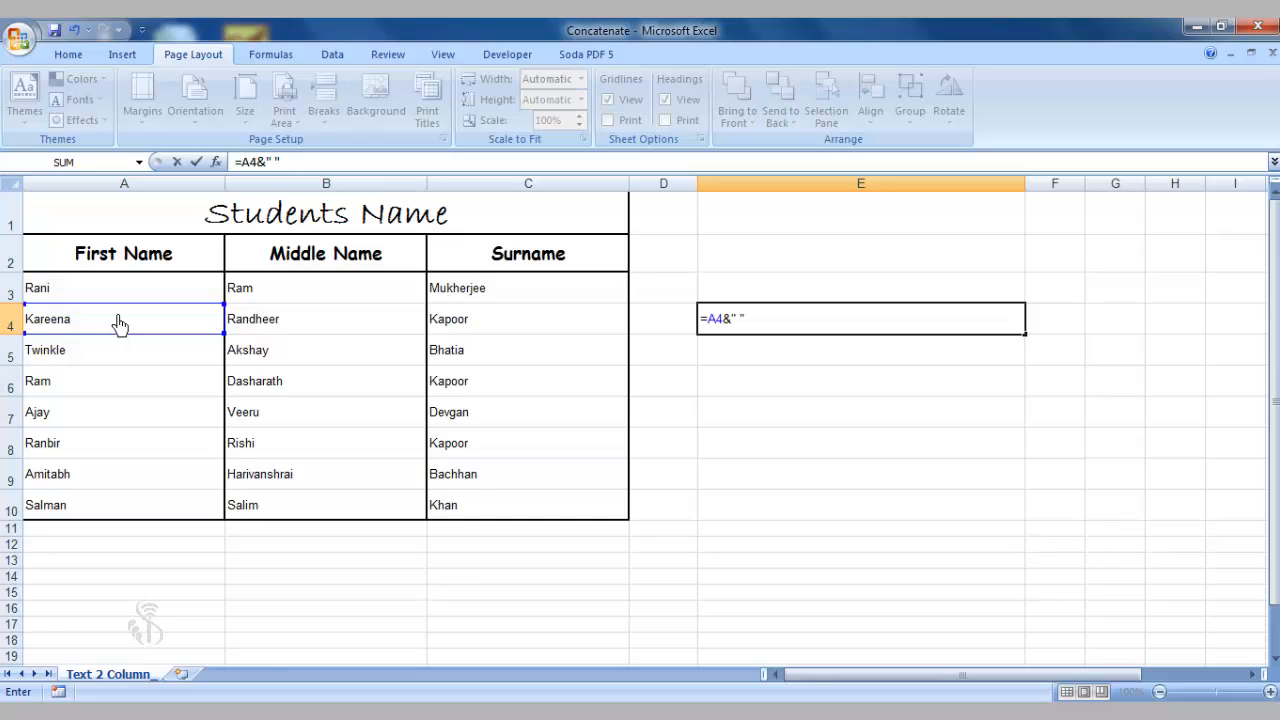
type("&")
left_click(250, 319)
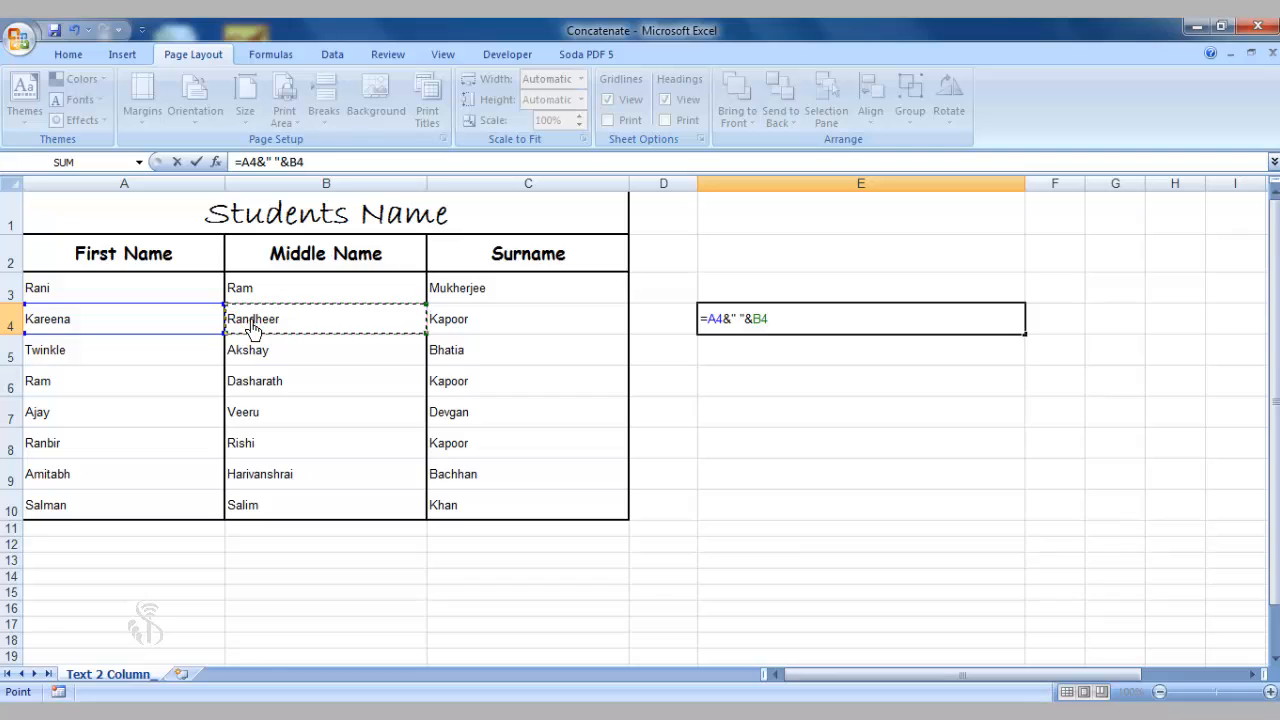
type("&\" \"&C4")
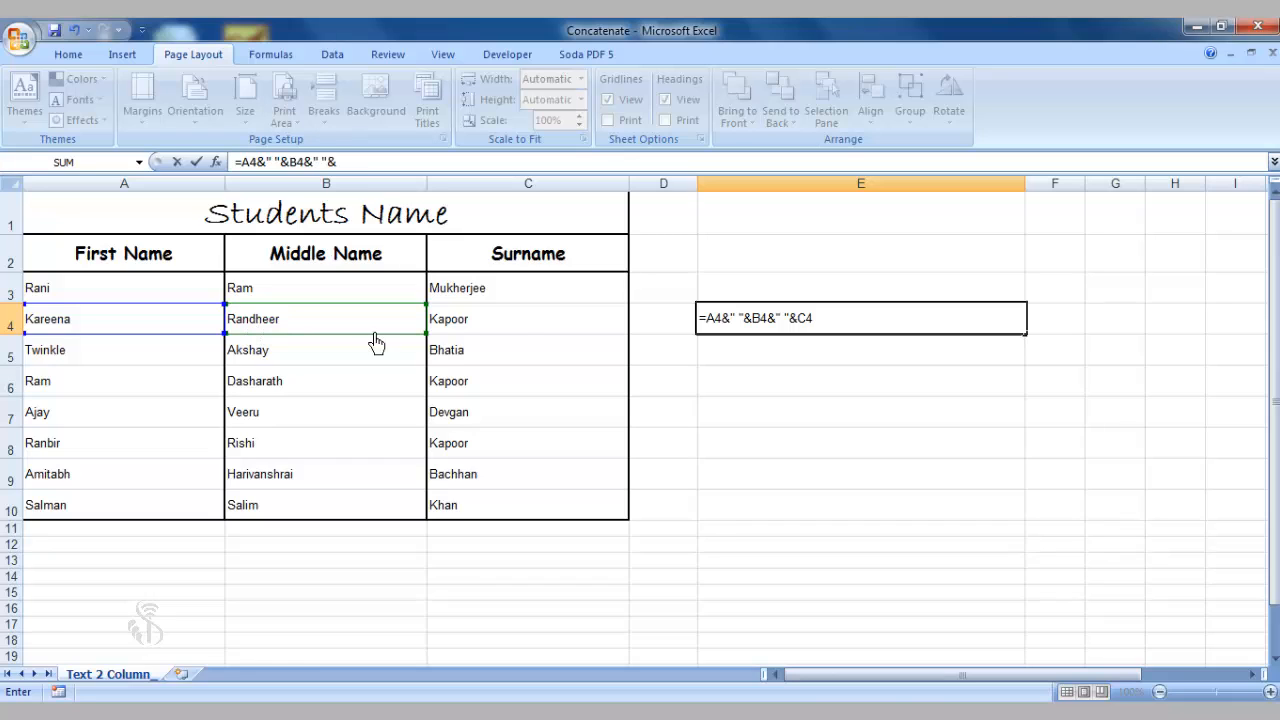
left_click(521, 332)
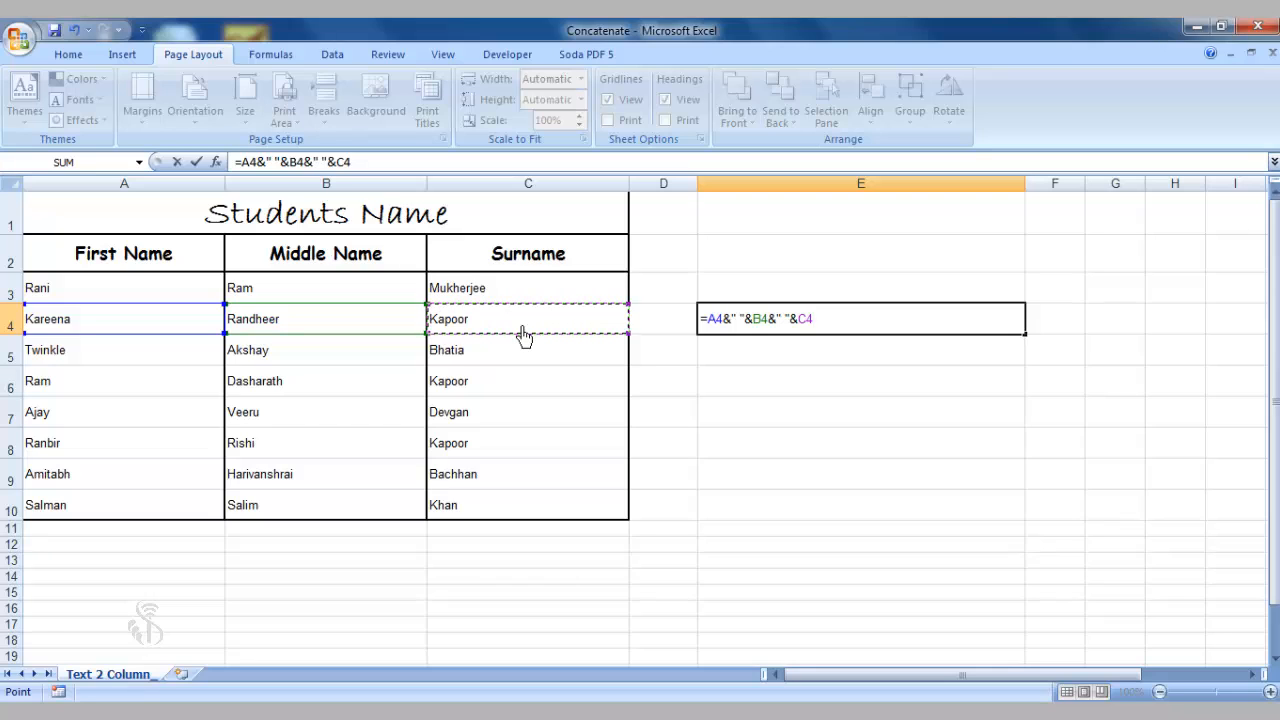
key("Return")
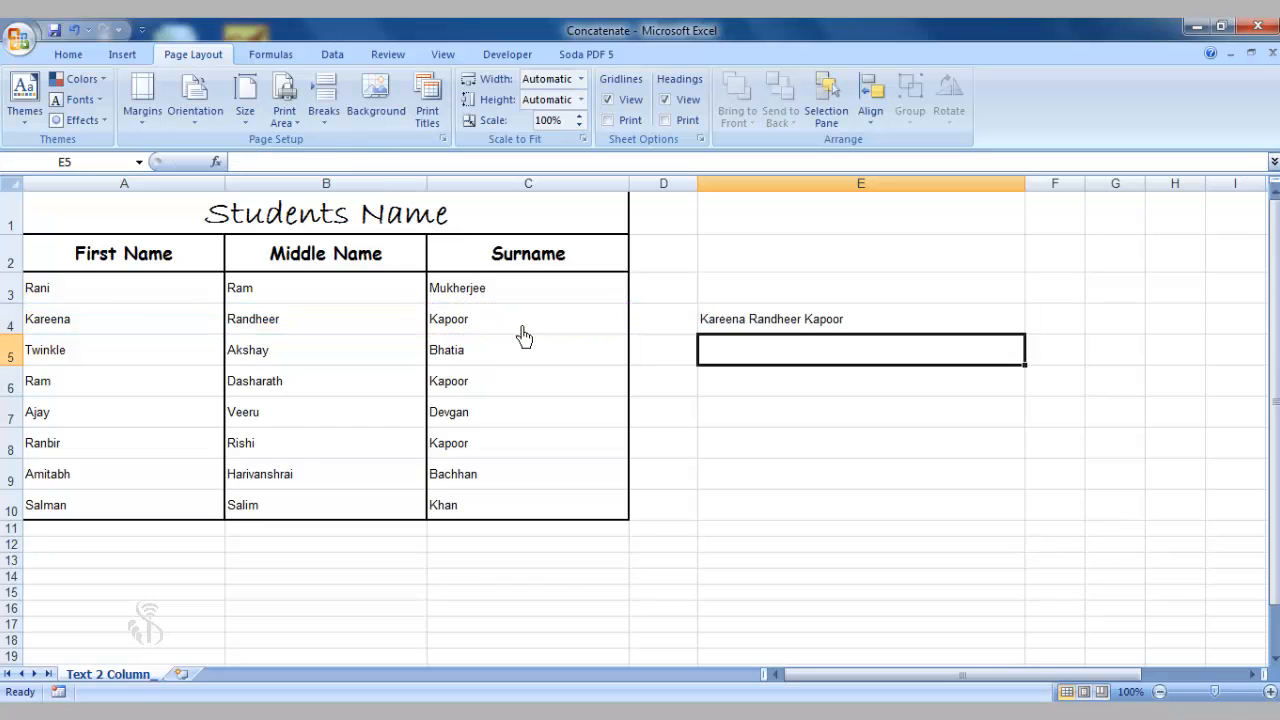